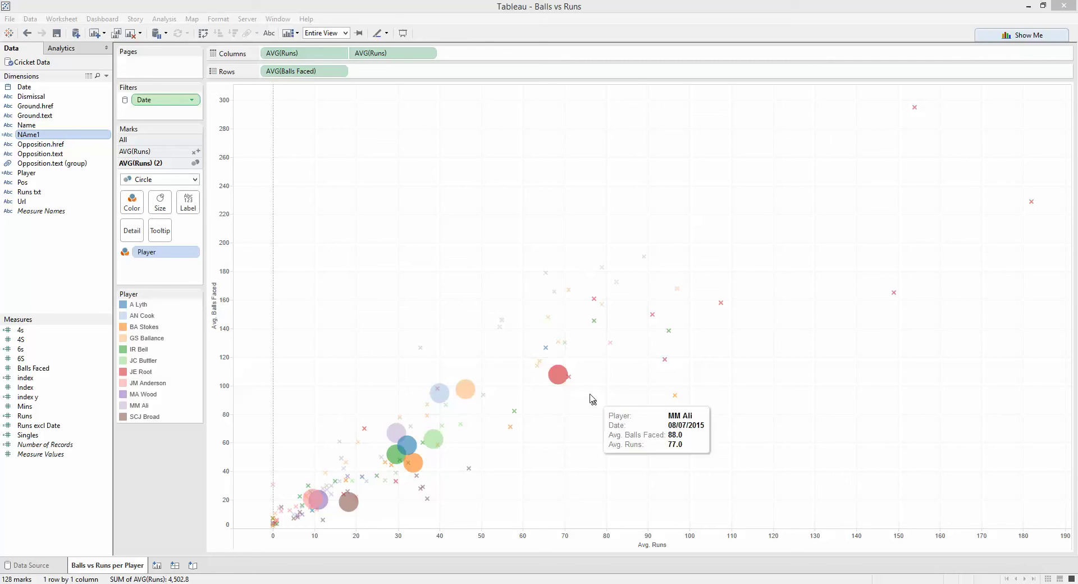
- Add a blank Sheet 2 next to the finished Balls vs Runs per Player chart
{"action": "mouse_move", "coordinate": [561, 380]}
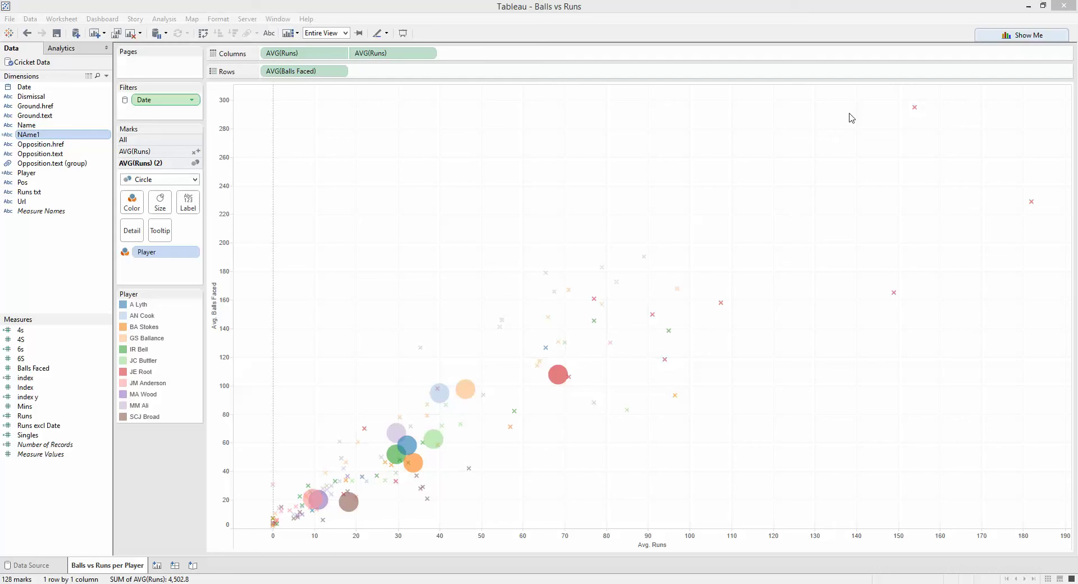
{"action": "mouse_move", "coordinate": [645, 259]}
{"action": "left_click", "coordinate": [156, 566]}
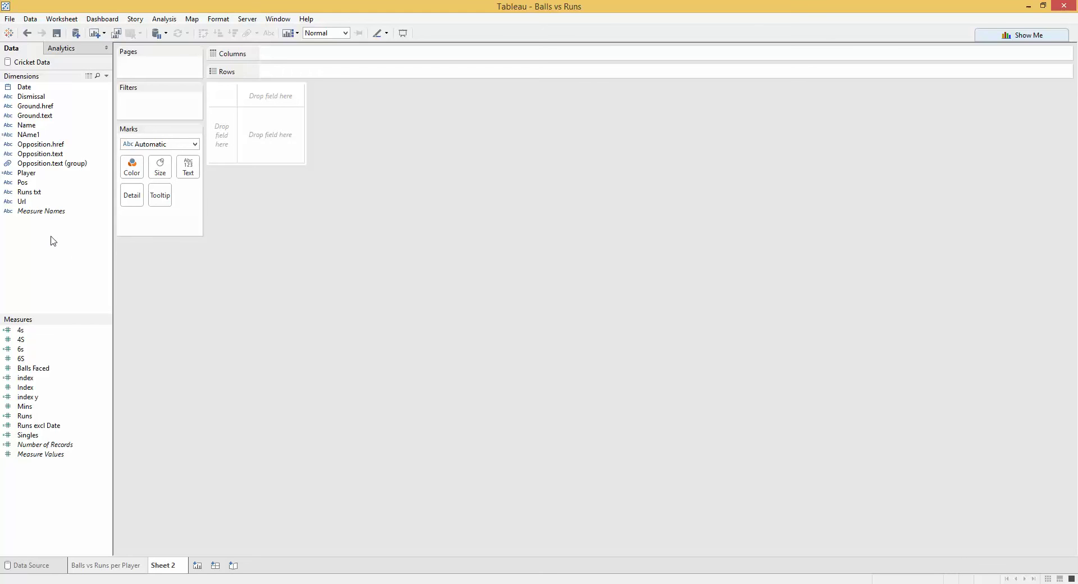
- Put Balls Faced on Rows, aggregated as an average
{"action": "left_click_drag", "start_coordinate": [34, 368], "coordinate": [218, 152]}
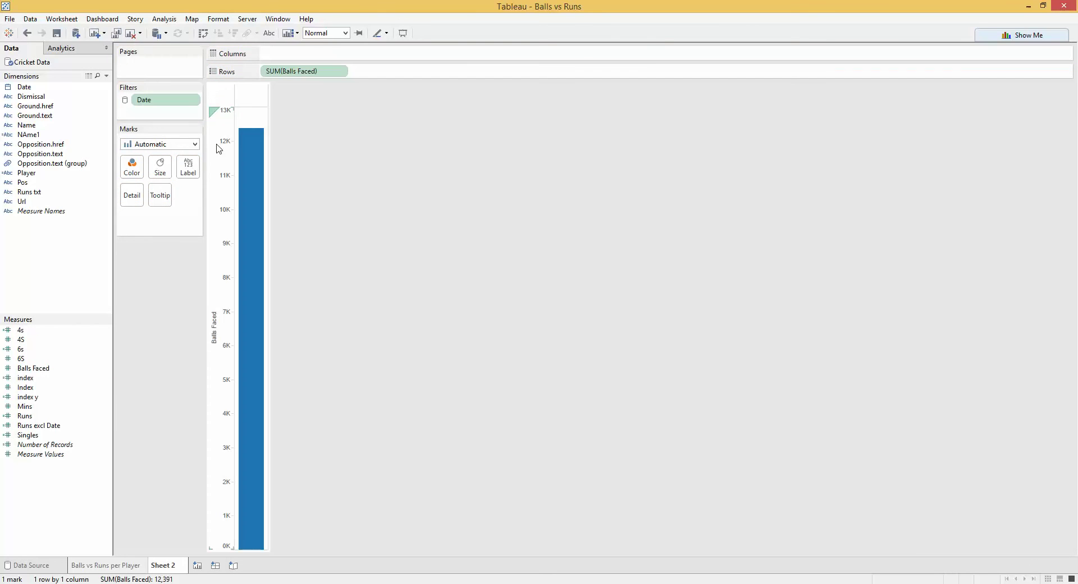
{"action": "left_click", "coordinate": [339, 71]}
{"action": "mouse_move", "coordinate": [344, 187]}
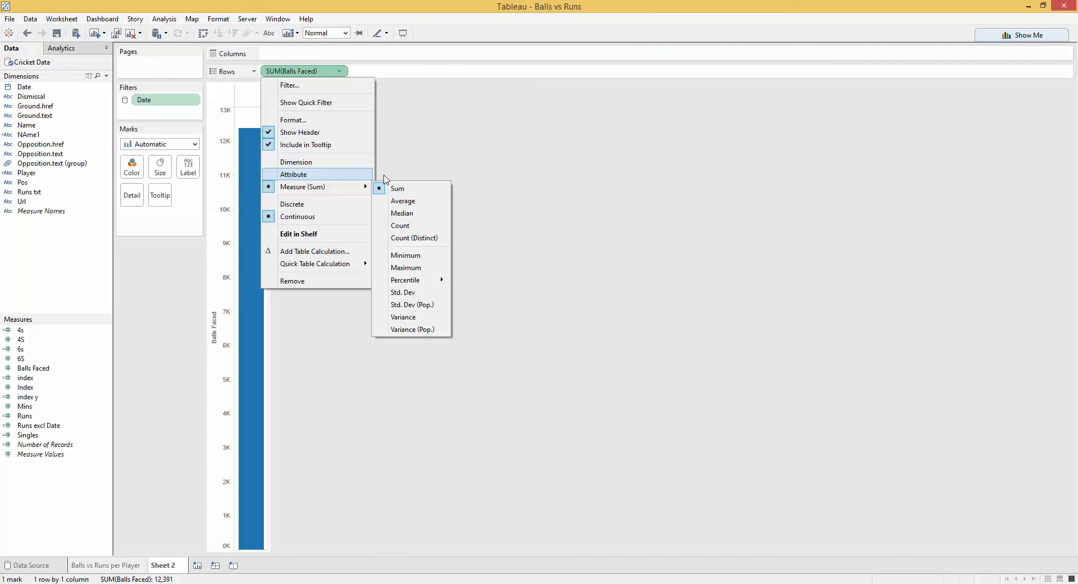
{"action": "left_click", "coordinate": [404, 200]}
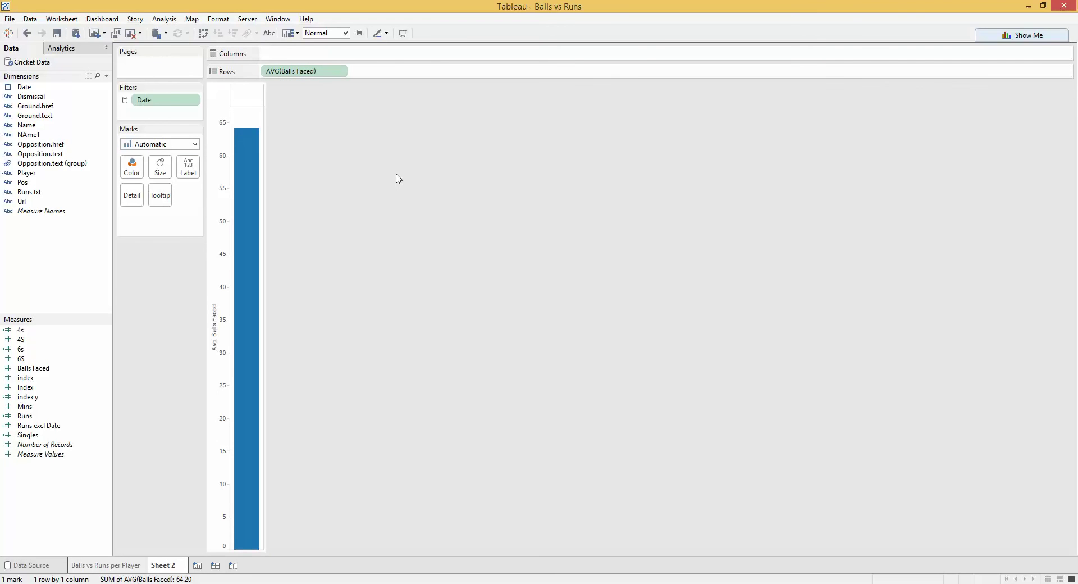
- Add AVG(Runs) to Columns, giving one mark near 35 runs and 64 balls
{"action": "left_click", "coordinate": [38, 418]}
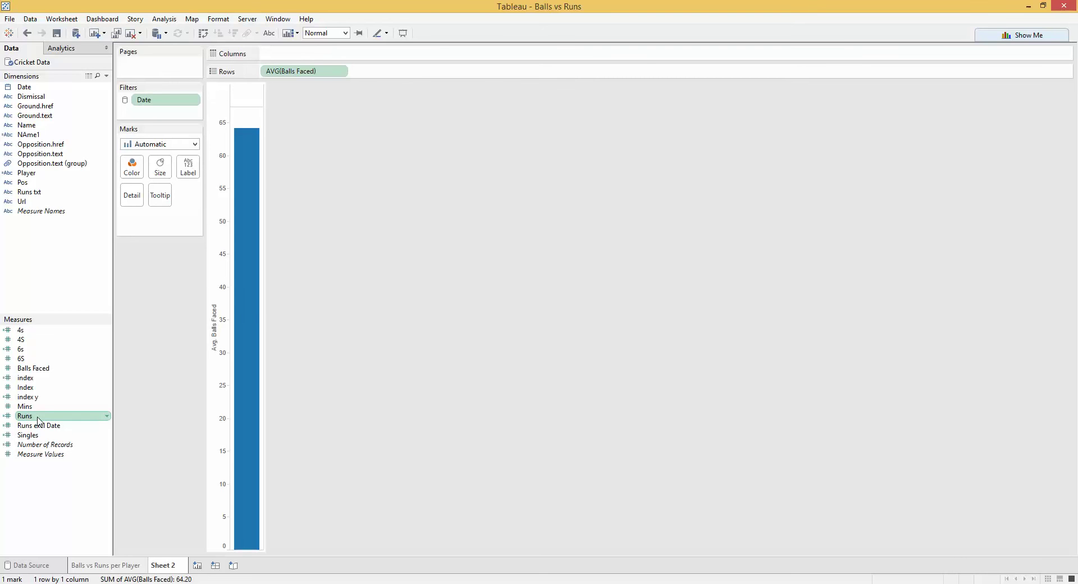
{"action": "left_click_drag", "start_coordinate": [38, 420], "coordinate": [362, 53]}
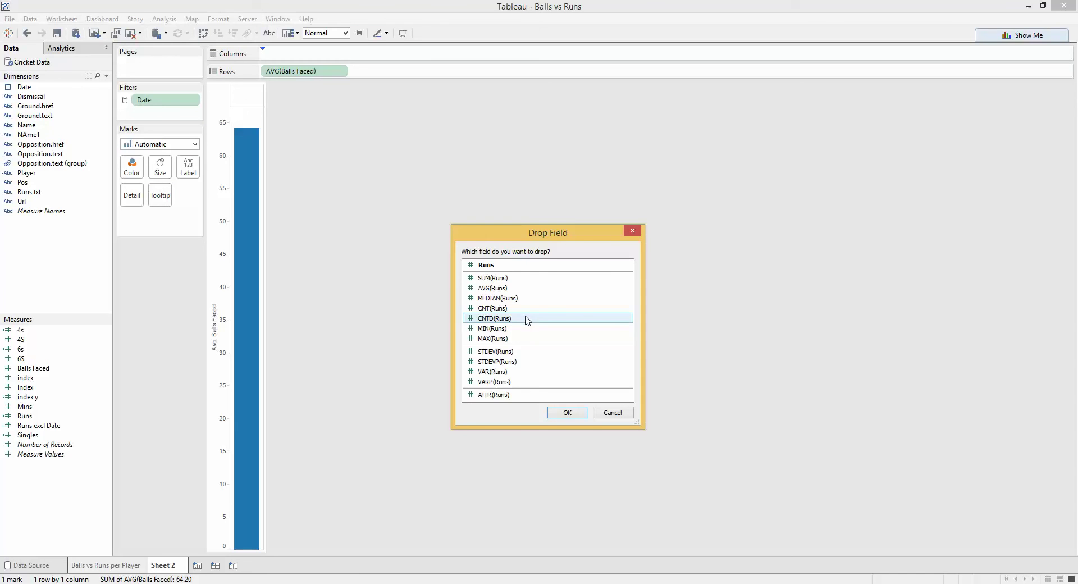
{"action": "left_click", "coordinate": [525, 288]}
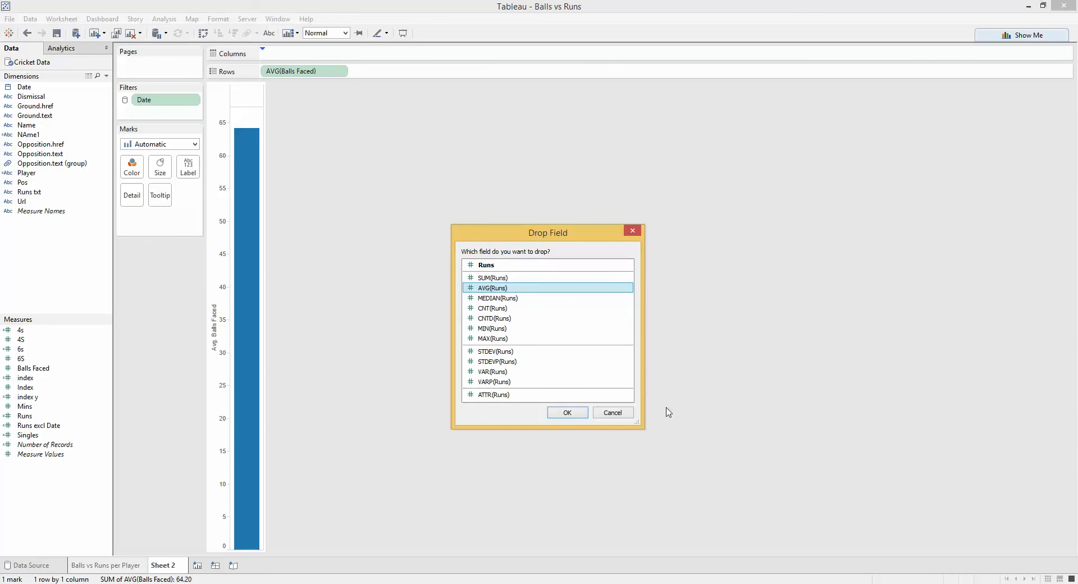
{"action": "left_click", "coordinate": [567, 413]}
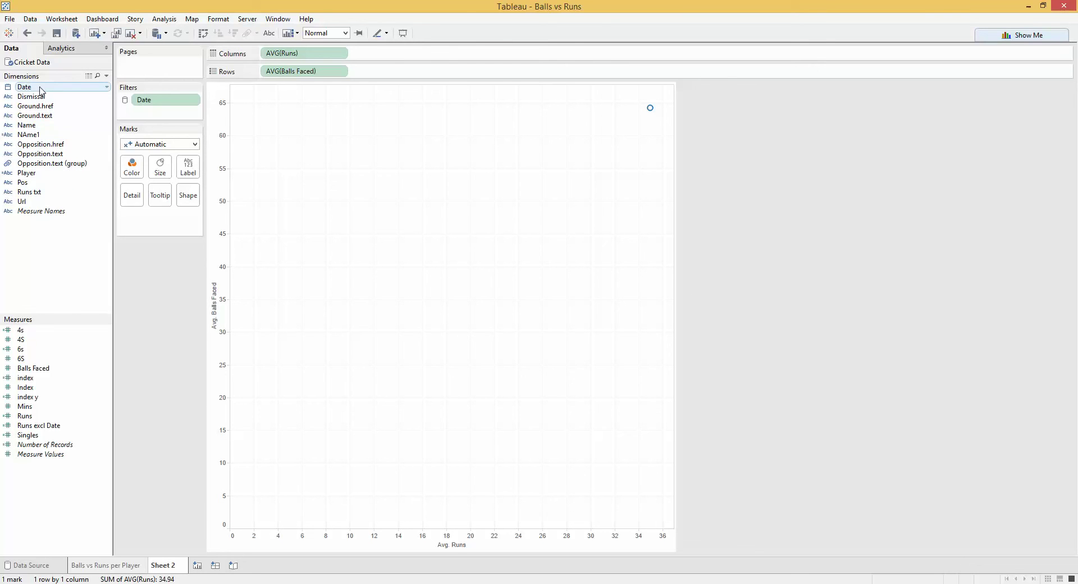
- Split marks by discrete Date and colour them by Player, giving 117 marks
{"action": "left_click_drag", "start_coordinate": [41, 88], "coordinate": [150, 224]}
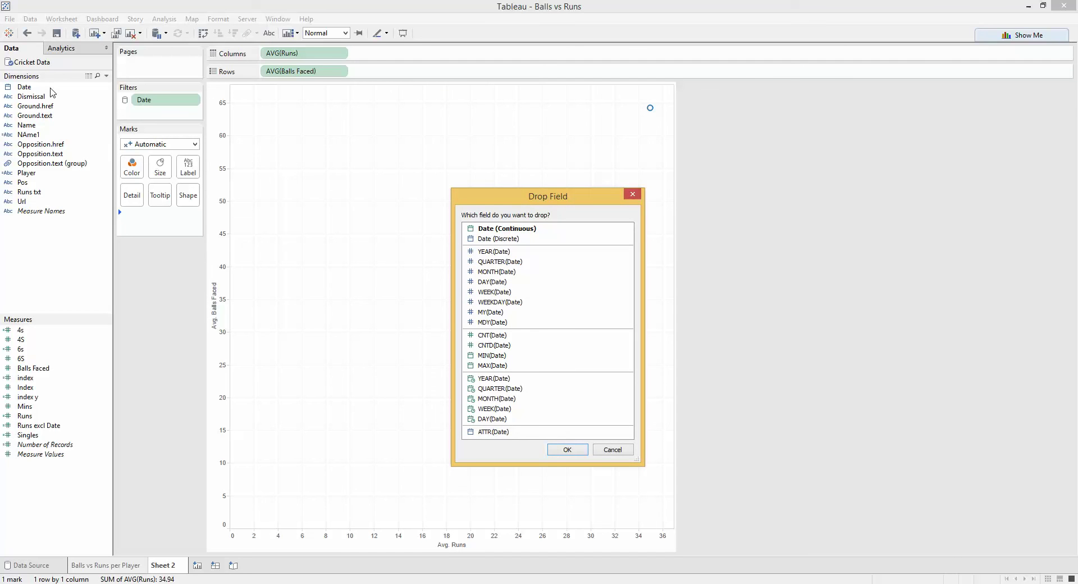
{"action": "left_click", "coordinate": [544, 238]}
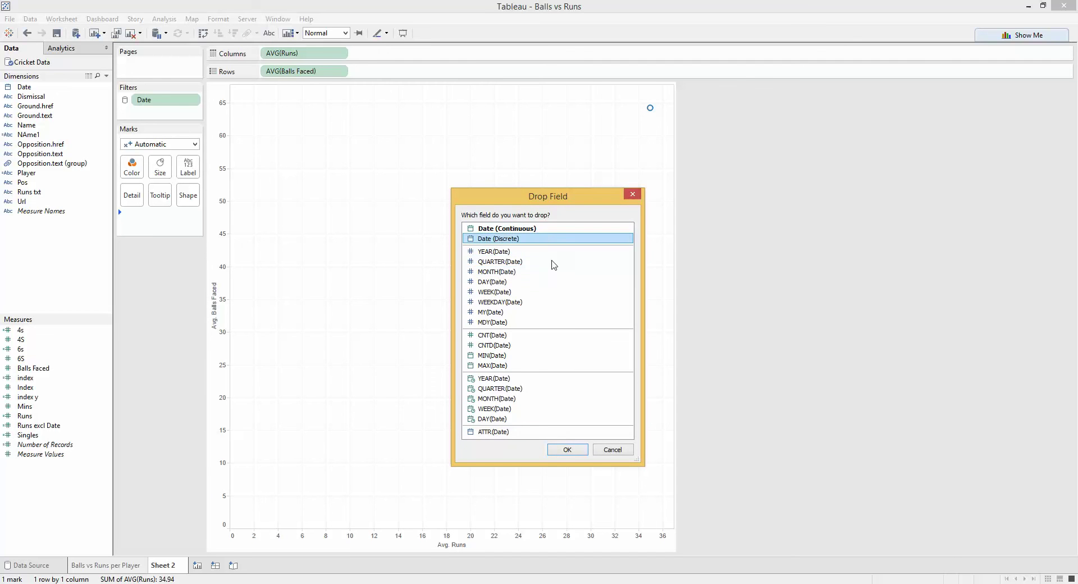
{"action": "left_click", "coordinate": [570, 450]}
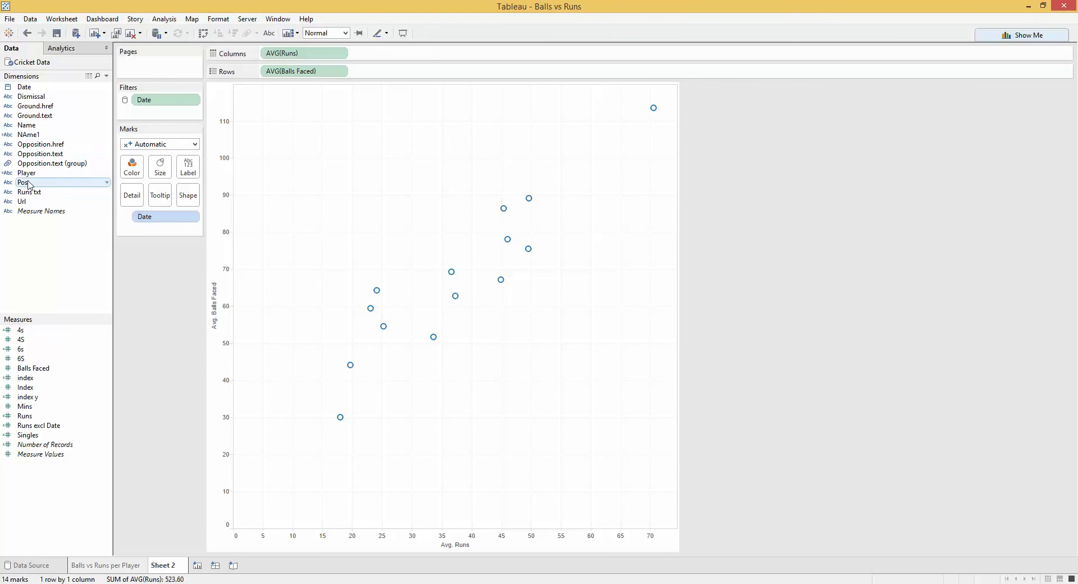
{"action": "left_click_drag", "start_coordinate": [26, 172], "coordinate": [131, 173]}
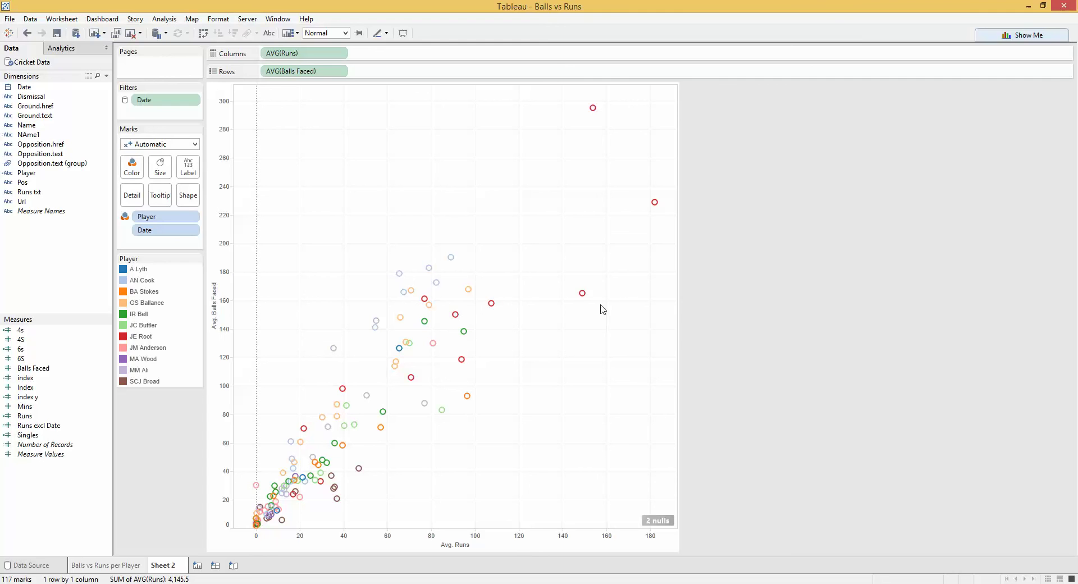
- Hide the nulls indicator, shrink the marks, and change their shape to X crosses
{"action": "right_click", "coordinate": [667, 522]}
{"action": "left_click", "coordinate": [693, 529]}
{"action": "left_click", "coordinate": [157, 168]}
{"action": "left_click_drag", "start_coordinate": [174, 201], "coordinate": [168, 200]}
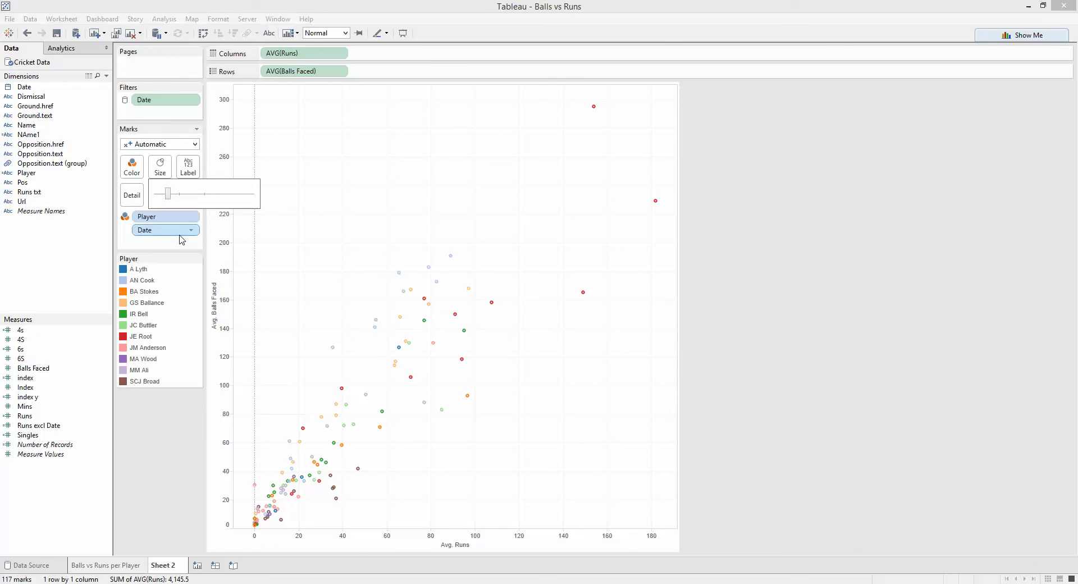
{"action": "left_click", "coordinate": [189, 195]}
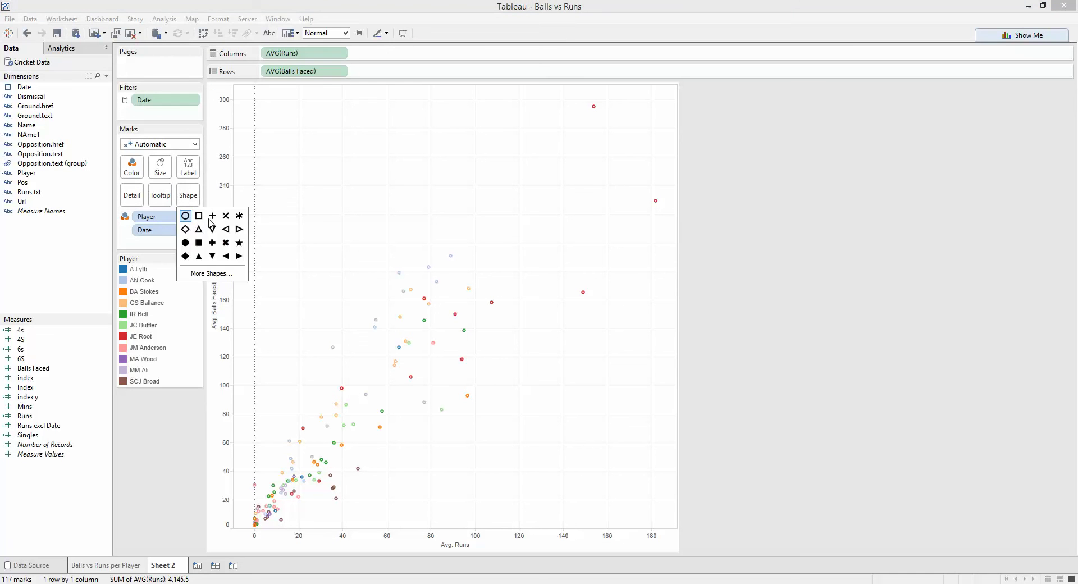
{"action": "left_click", "coordinate": [225, 216]}
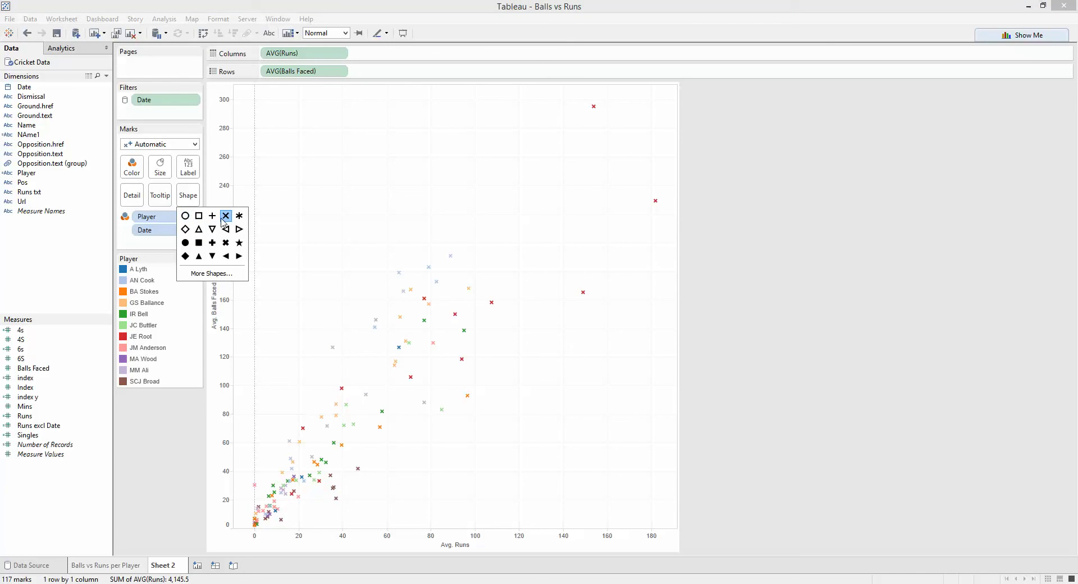
{"action": "left_click", "coordinate": [425, 137]}
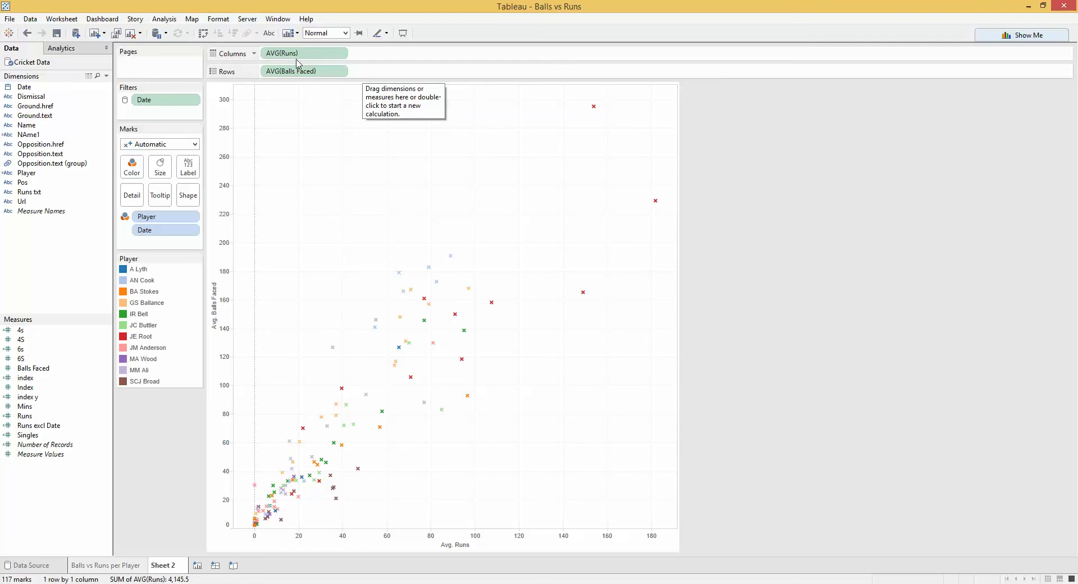
- Add a second AVG(Runs) as a synchronized dual axis and hide its top header
{"action": "left_click_drag", "start_coordinate": [299, 54], "coordinate": [376, 57]}
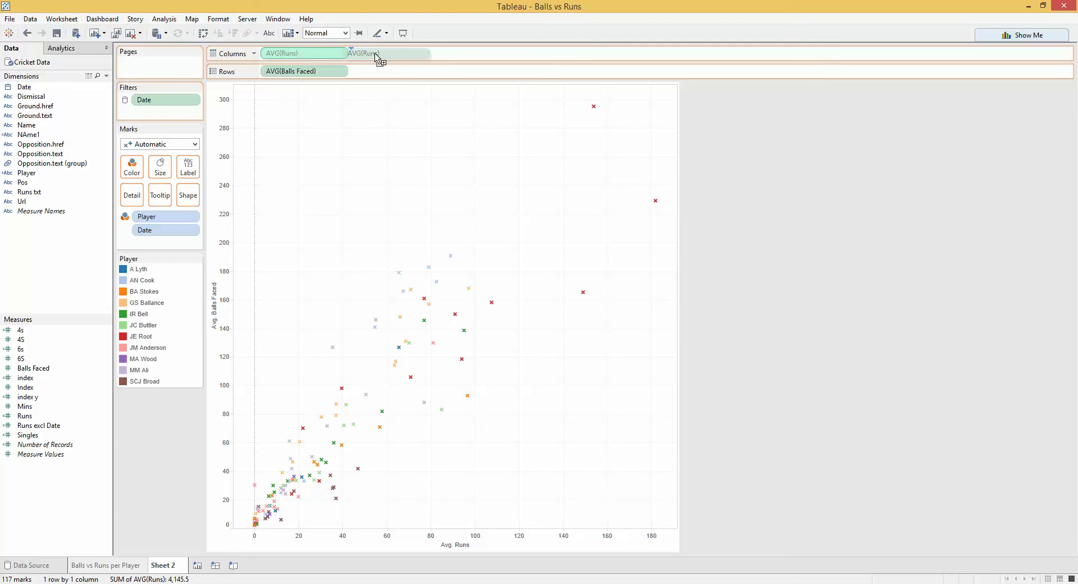
{"action": "left_click_drag", "start_coordinate": [376, 57], "coordinate": [376, 56]}
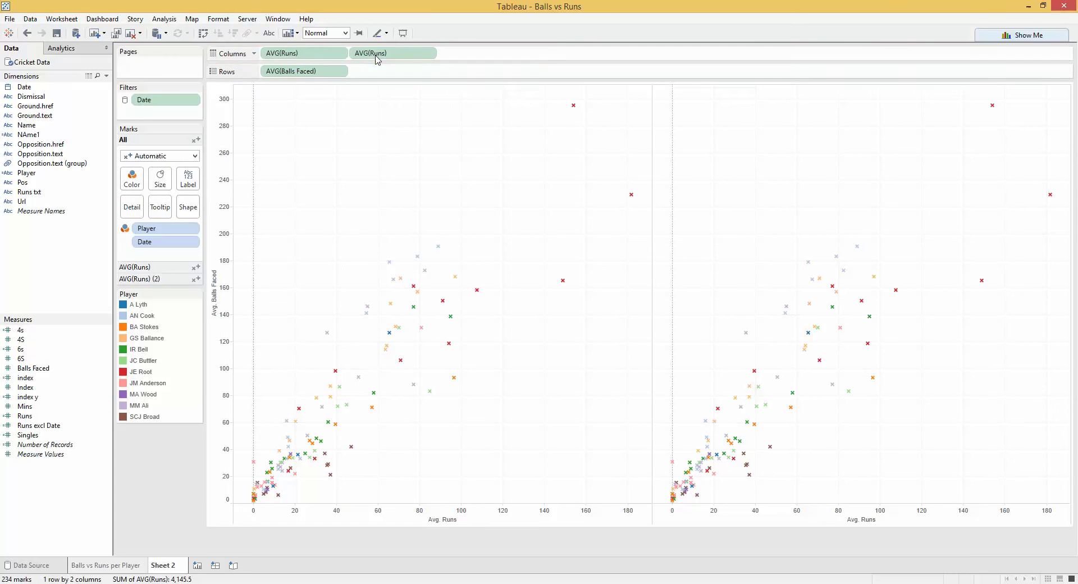
{"action": "right_click", "coordinate": [410, 56]}
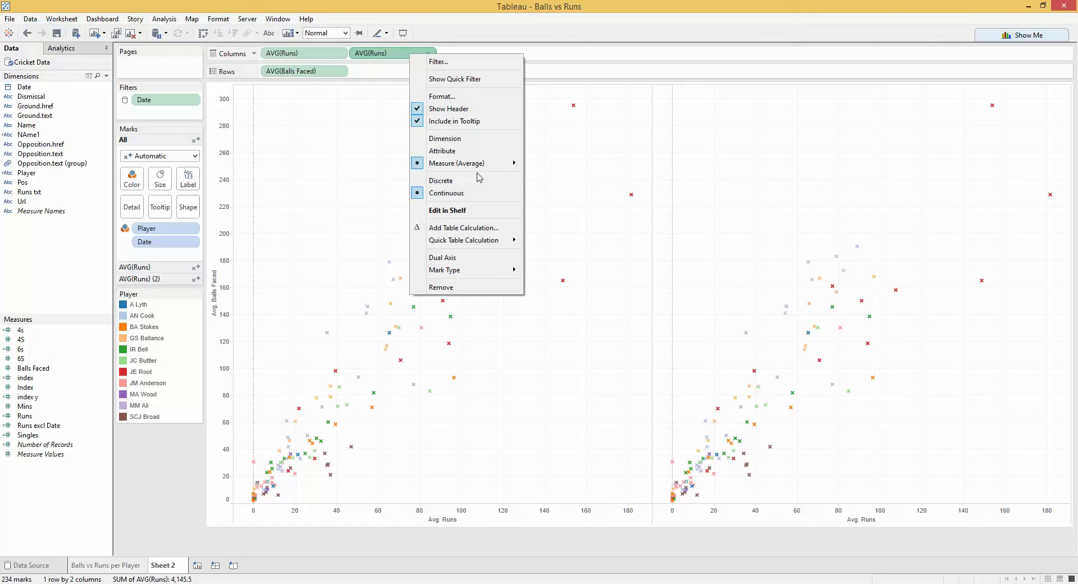
{"action": "left_click", "coordinate": [488, 265]}
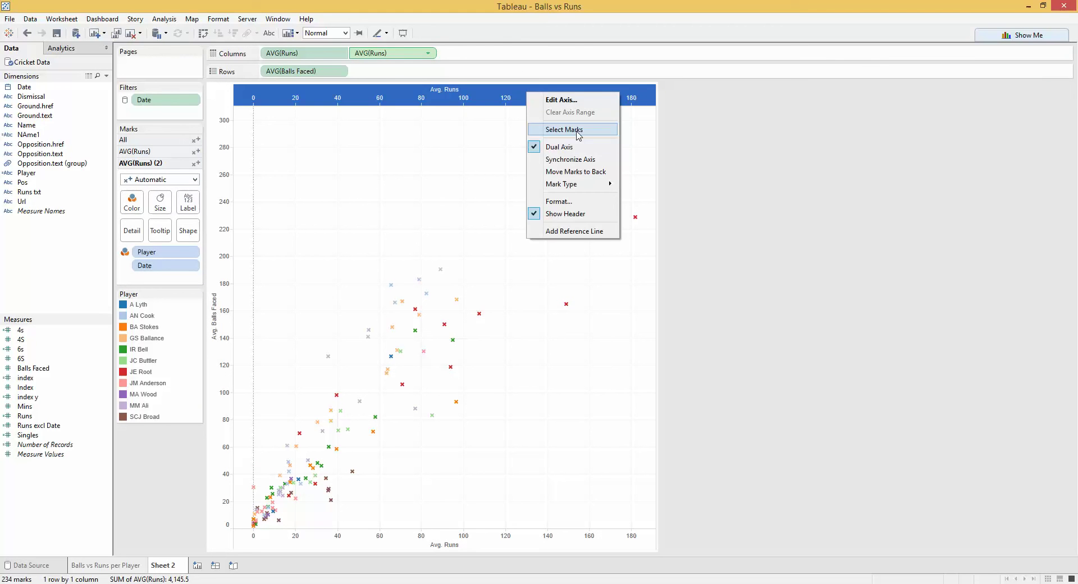
{"action": "left_click", "coordinate": [580, 160]}
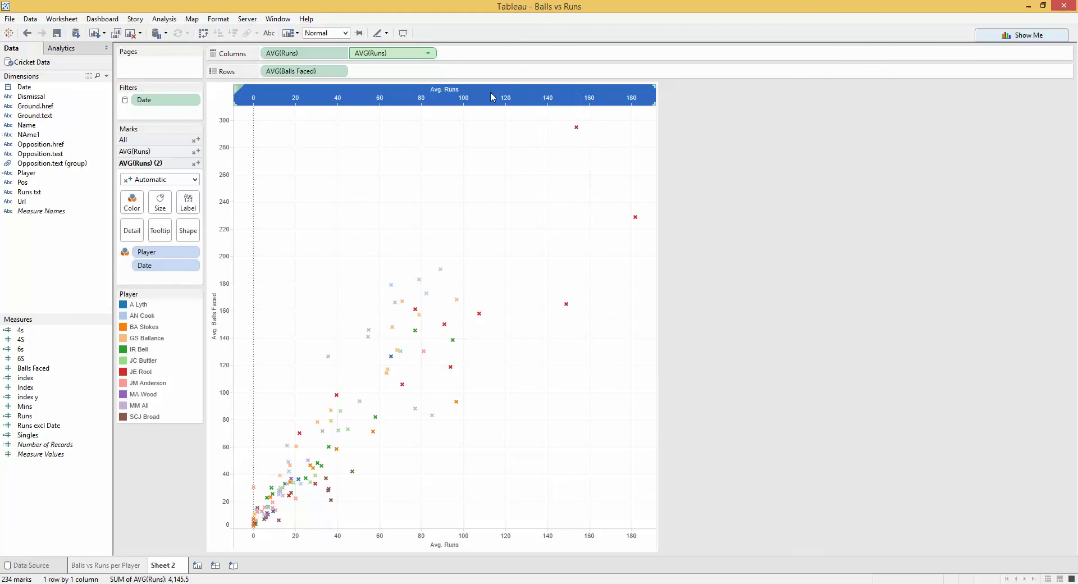
{"action": "right_click", "coordinate": [490, 94]}
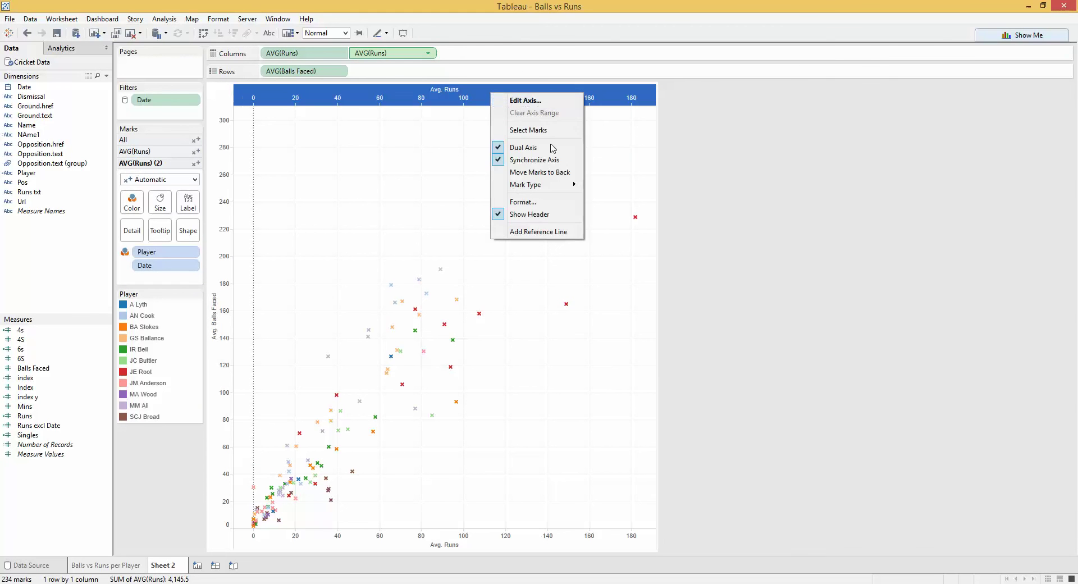
{"action": "left_click", "coordinate": [542, 217]}
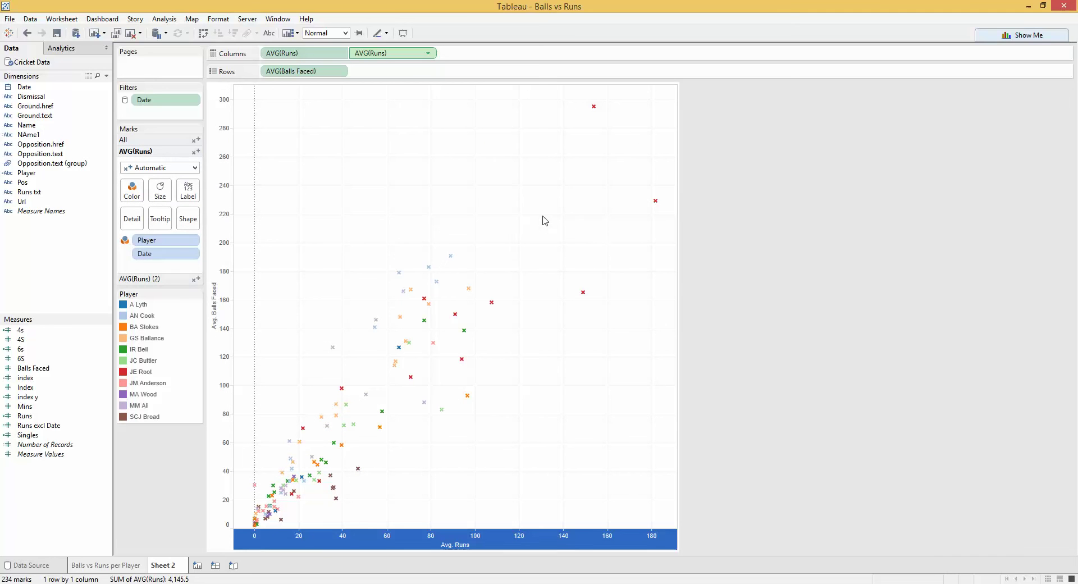
- On the AVG(Runs) (2) layer, remove Date from detail and set mark type to Circle
{"action": "left_click", "coordinate": [162, 279]}
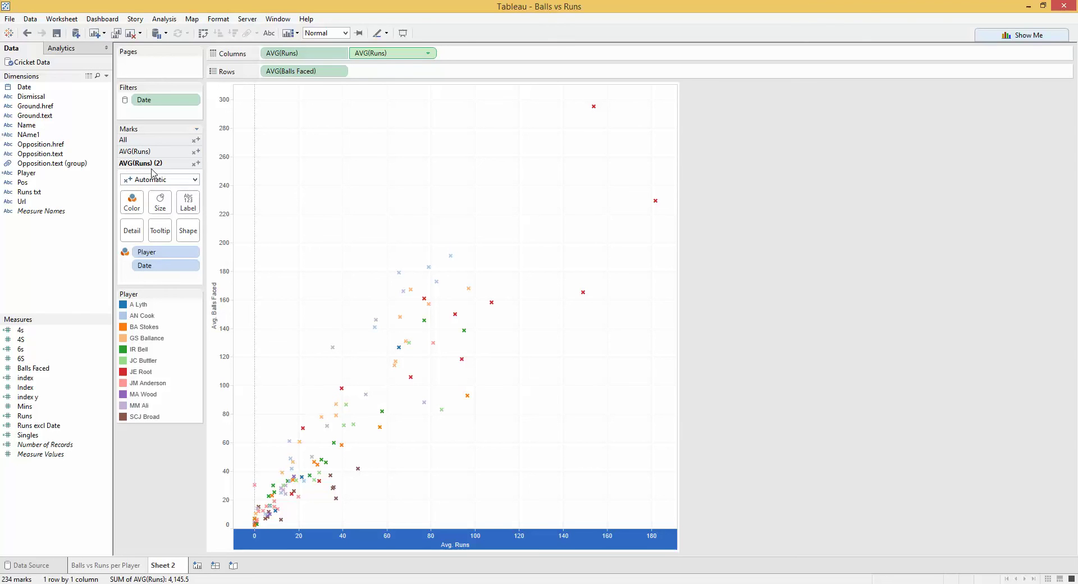
{"action": "left_click_drag", "start_coordinate": [165, 265], "coordinate": [50, 282]}
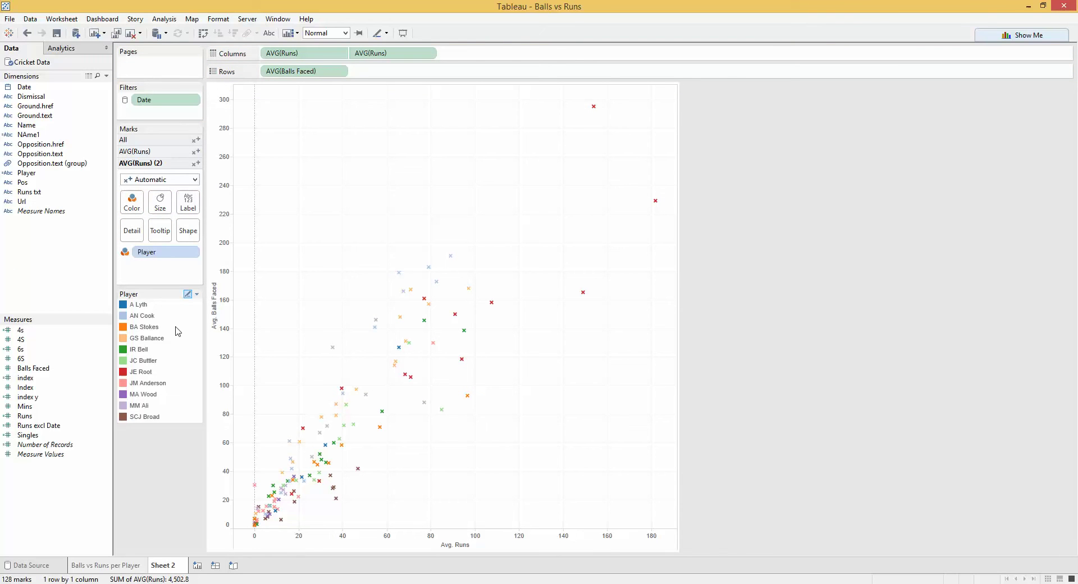
{"action": "left_click", "coordinate": [160, 180]}
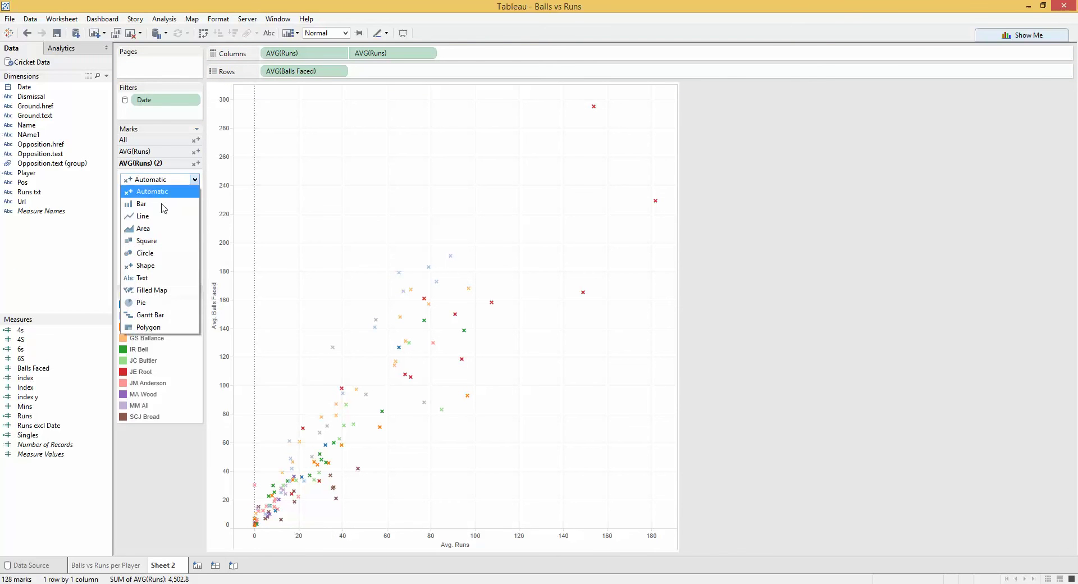
{"action": "left_click", "coordinate": [160, 252]}
- Enlarge the circles and set their colour transparency to 53%
{"action": "left_click", "coordinate": [161, 205]}
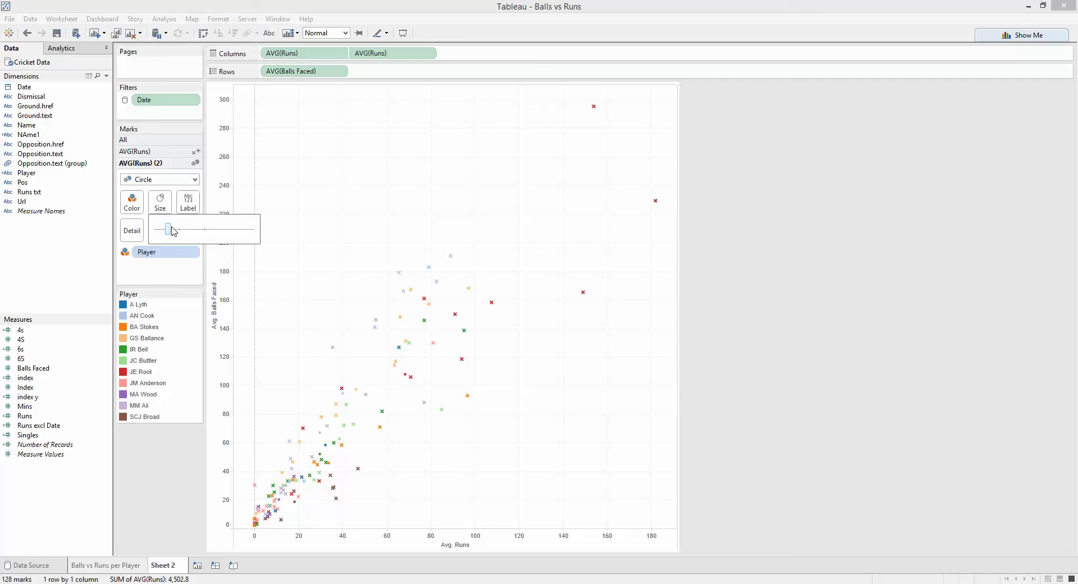
{"action": "left_click_drag", "start_coordinate": [171, 231], "coordinate": [223, 231]}
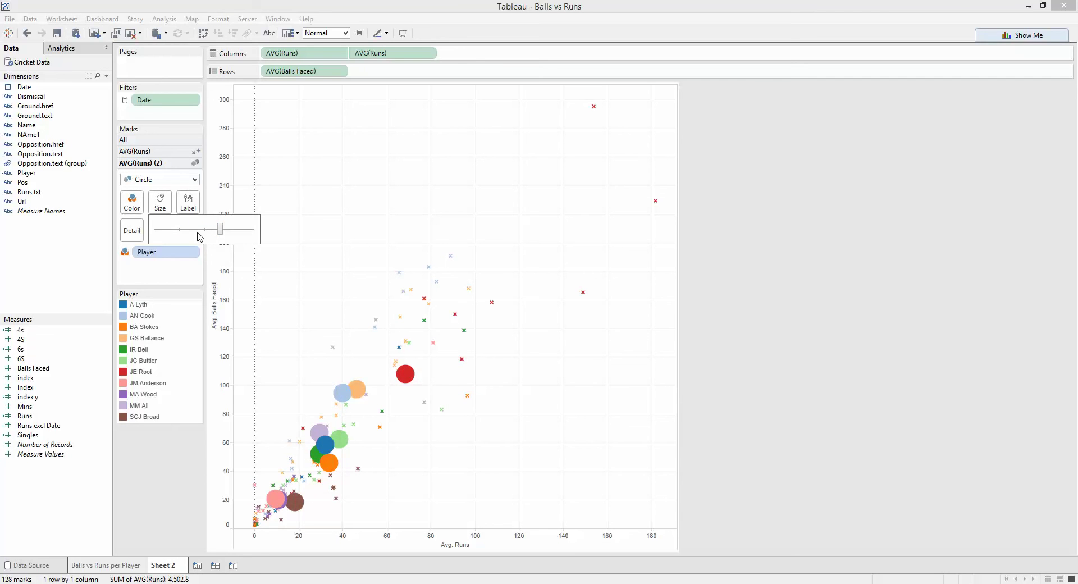
{"action": "left_click", "coordinate": [137, 209]}
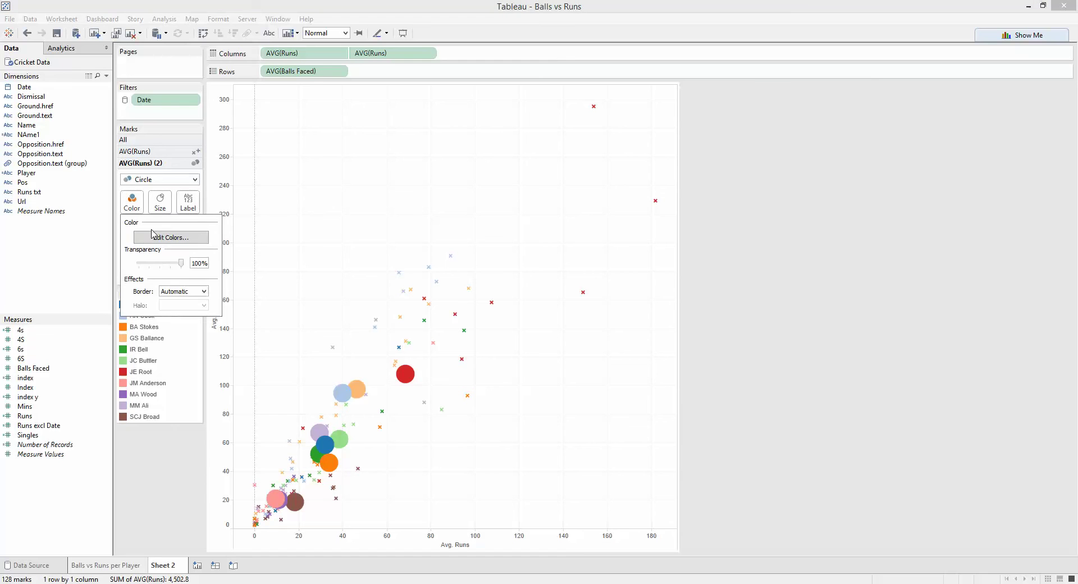
{"action": "left_click", "coordinate": [170, 263]}
{"action": "left_click_drag", "start_coordinate": [169, 262], "coordinate": [162, 261]}
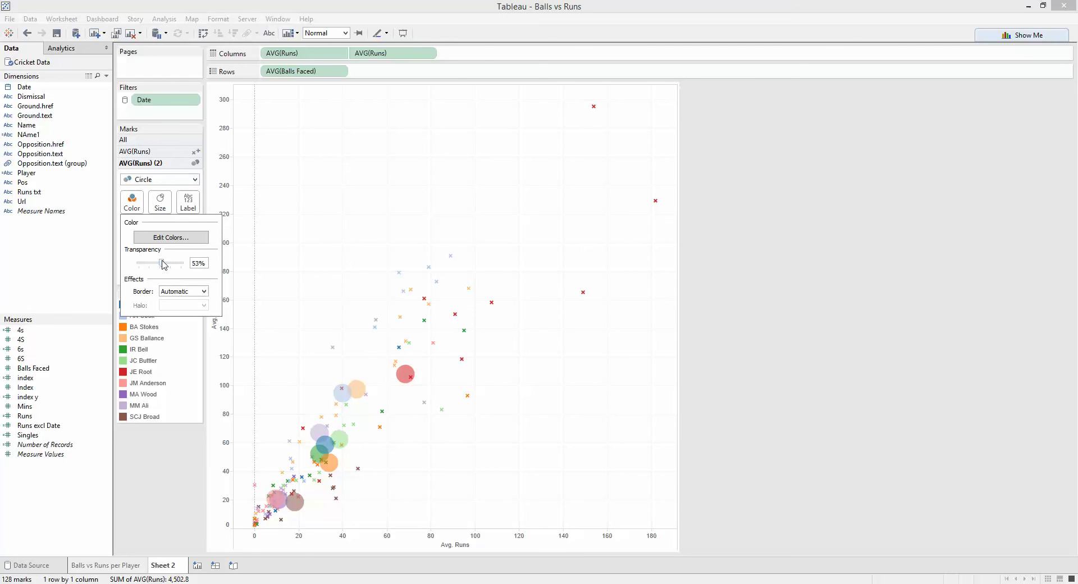
- Close the Color popup and show the Marks card for the per-date crosses layer
{"action": "left_click", "coordinate": [333, 224]}
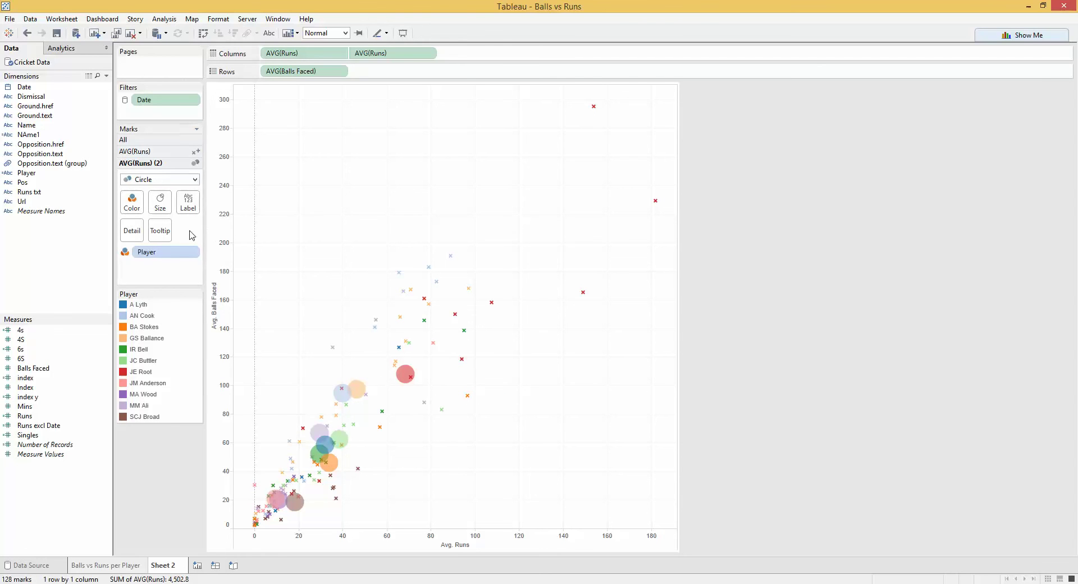
{"action": "left_click", "coordinate": [149, 153]}
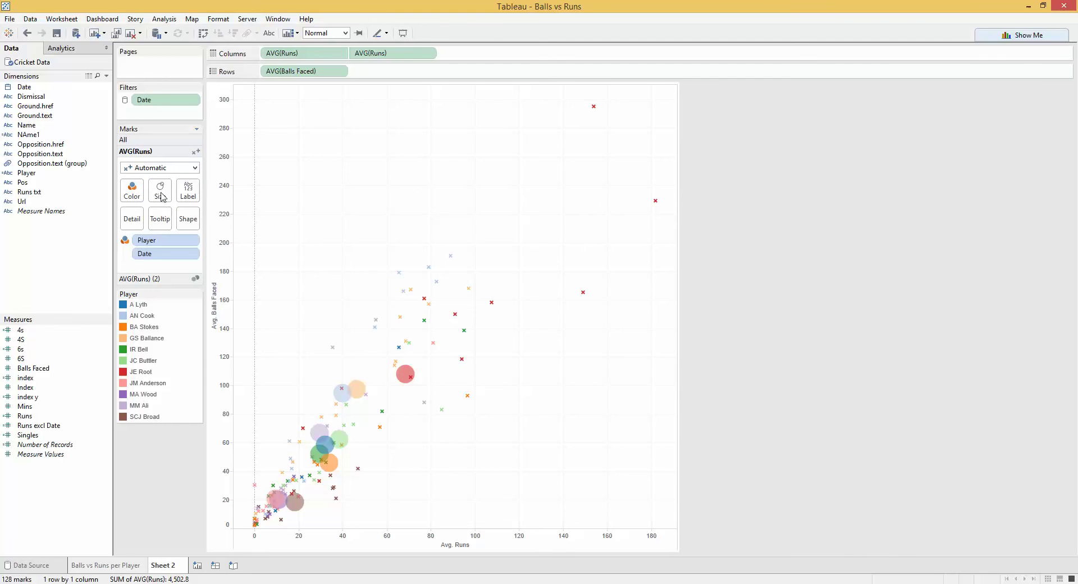
{"action": "left_click", "coordinate": [151, 279]}
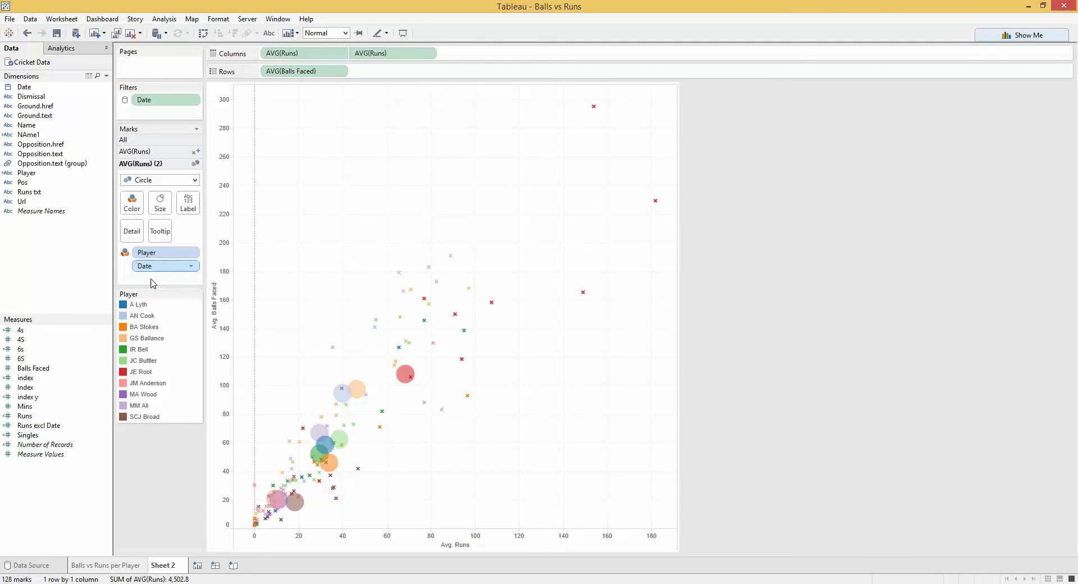
{"action": "left_click", "coordinate": [161, 154]}
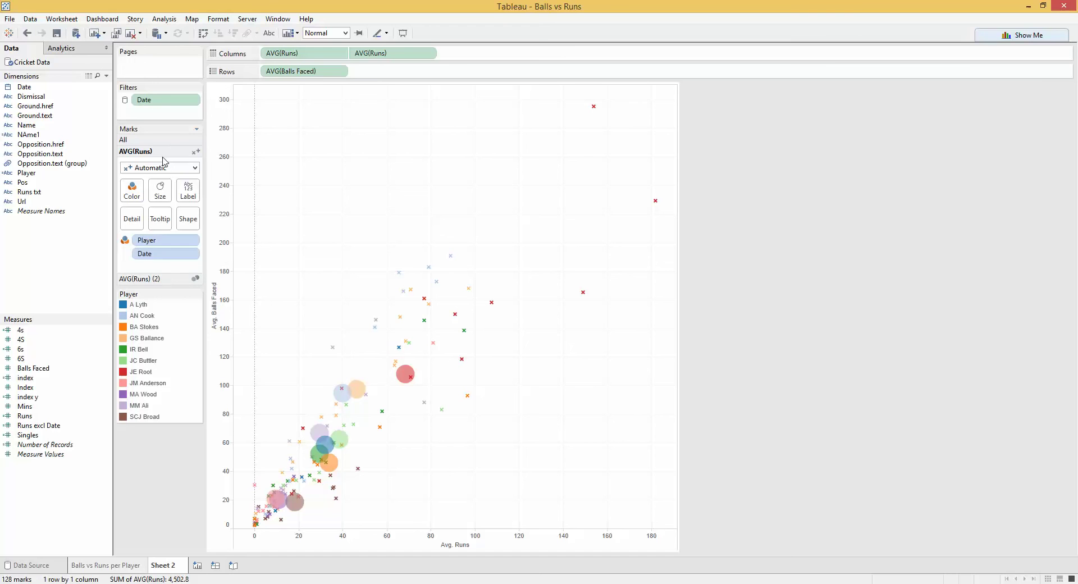